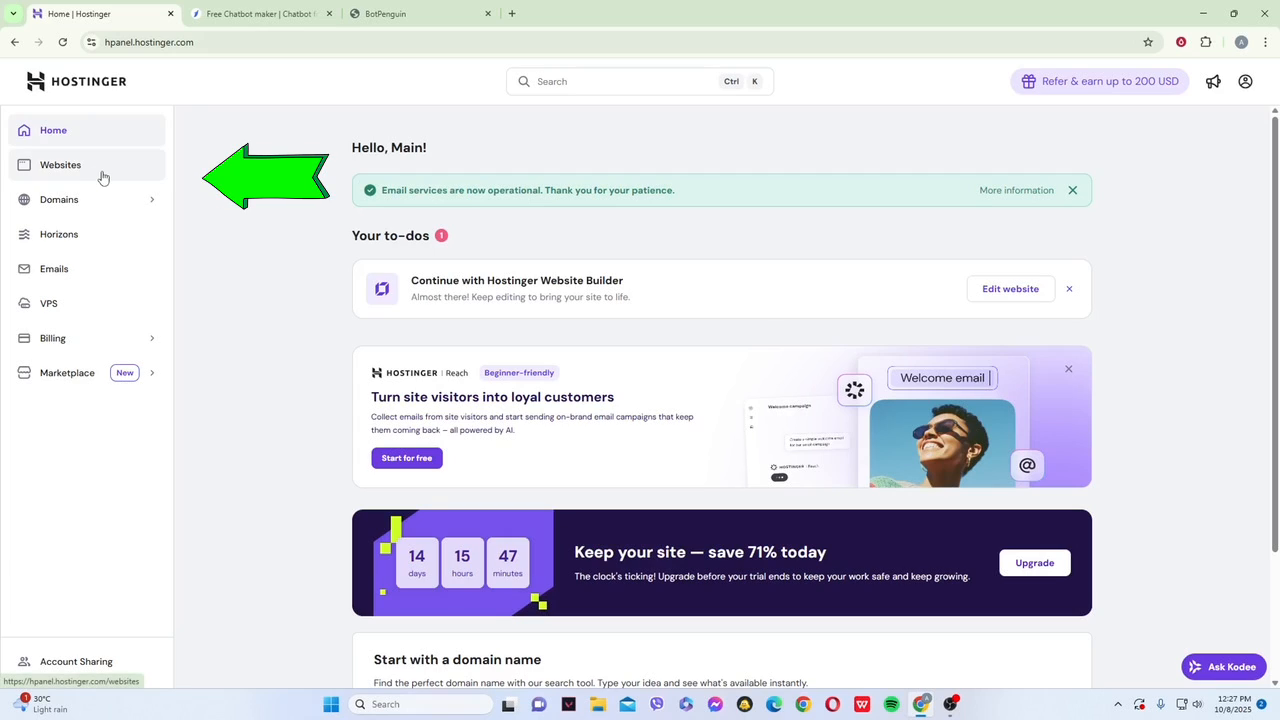
# - Open the builder-preview website from the Websites list for editing and look over its home page down to the footer
pyautogui.click(103, 175)
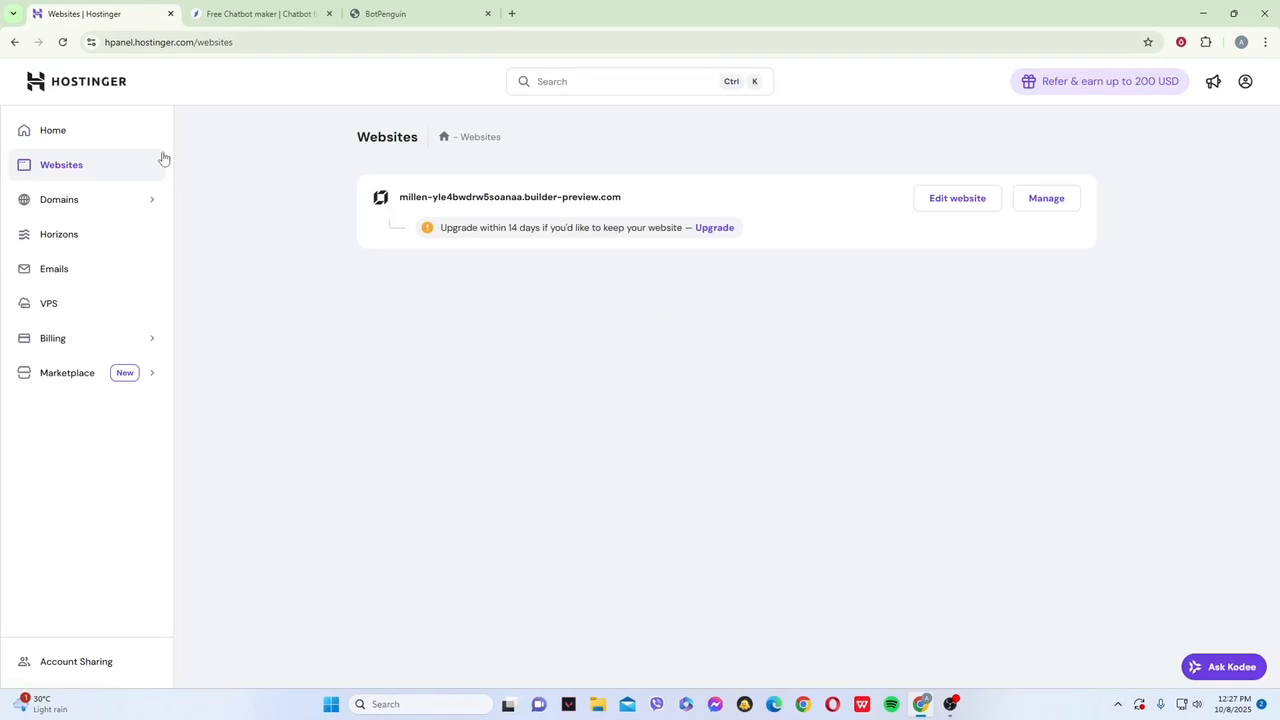
pyautogui.click(956, 205)
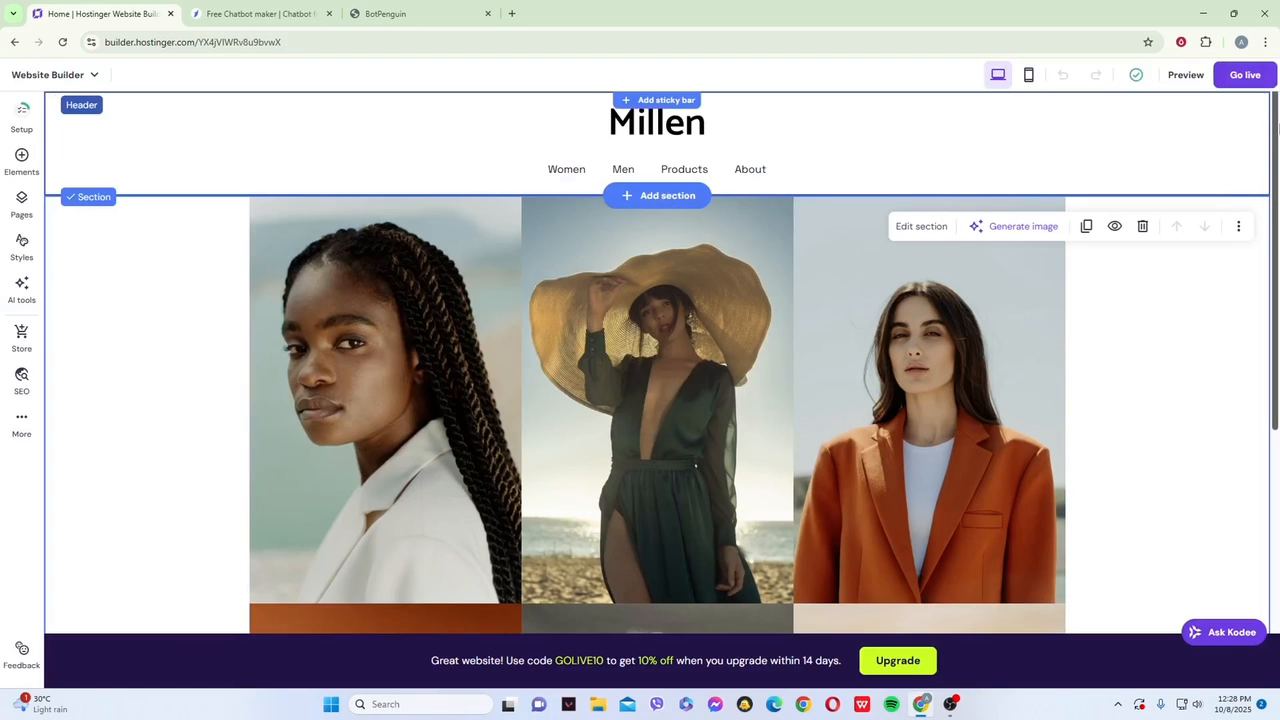
pyautogui.moveTo(1277, 135); pyautogui.dragTo(1277, 430)
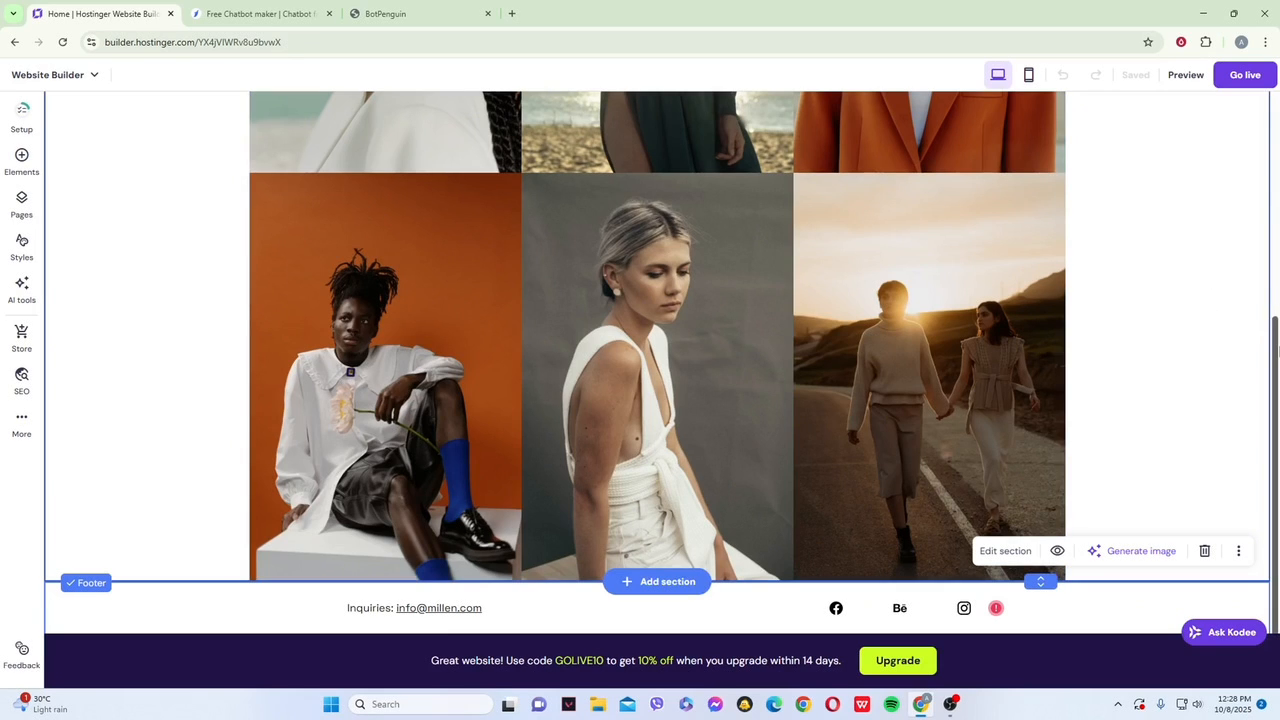
pyautogui.moveTo(1275, 345); pyautogui.dragTo(1275, 120)
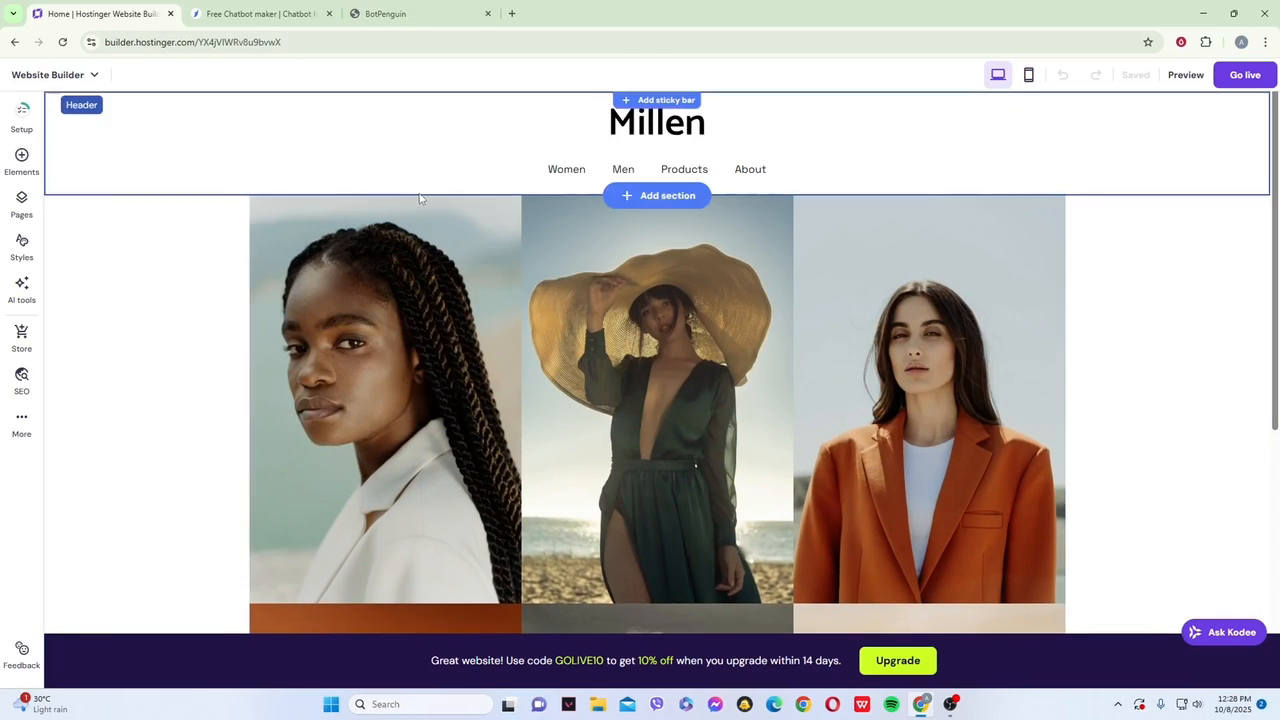
# - Switch to BotPenguin and look over the existing SAAS Enquiry Chatbot chat flow from its welcome message
pyautogui.click(271, 10)
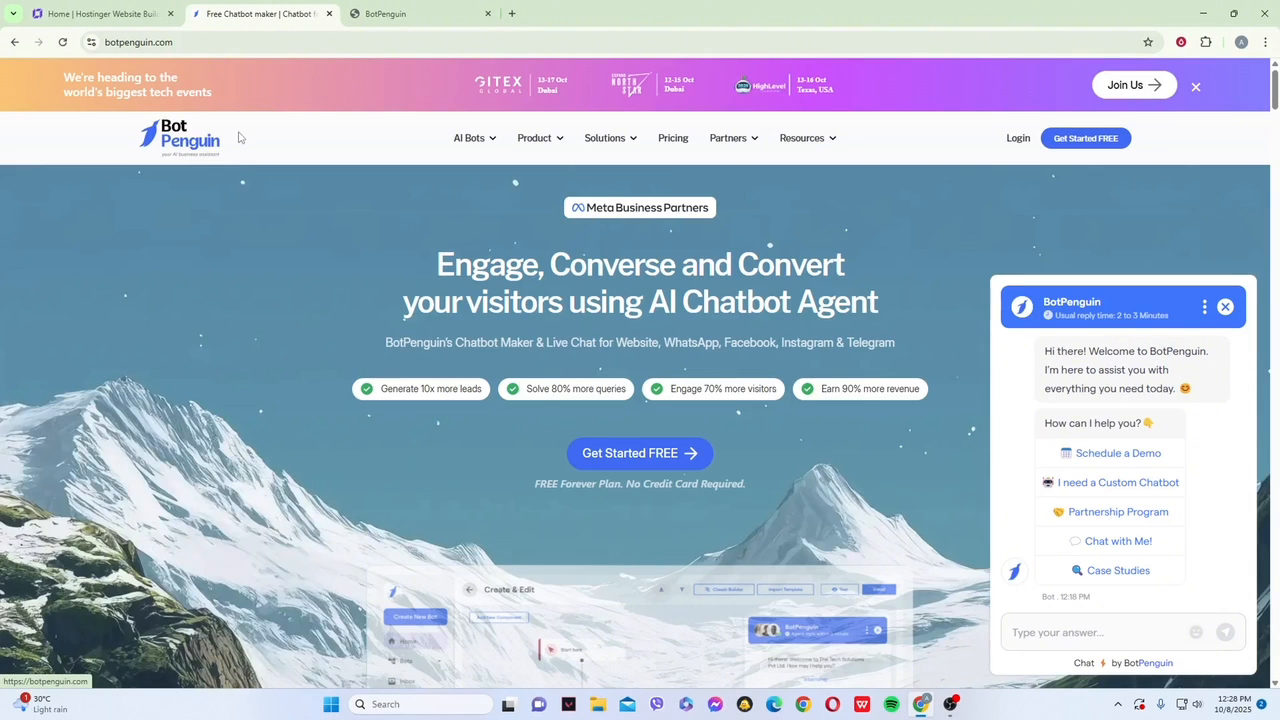
pyautogui.click(385, 13)
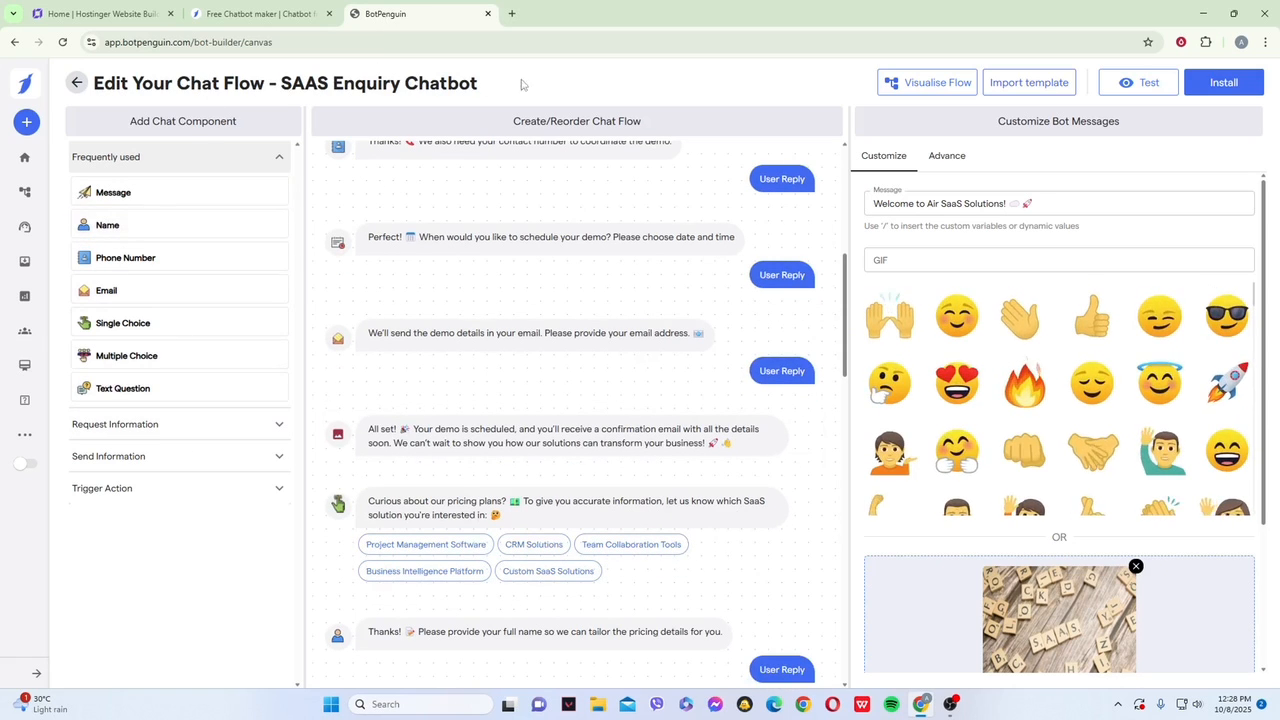
pyautogui.moveTo(845, 289); pyautogui.dragTo(843, 140)
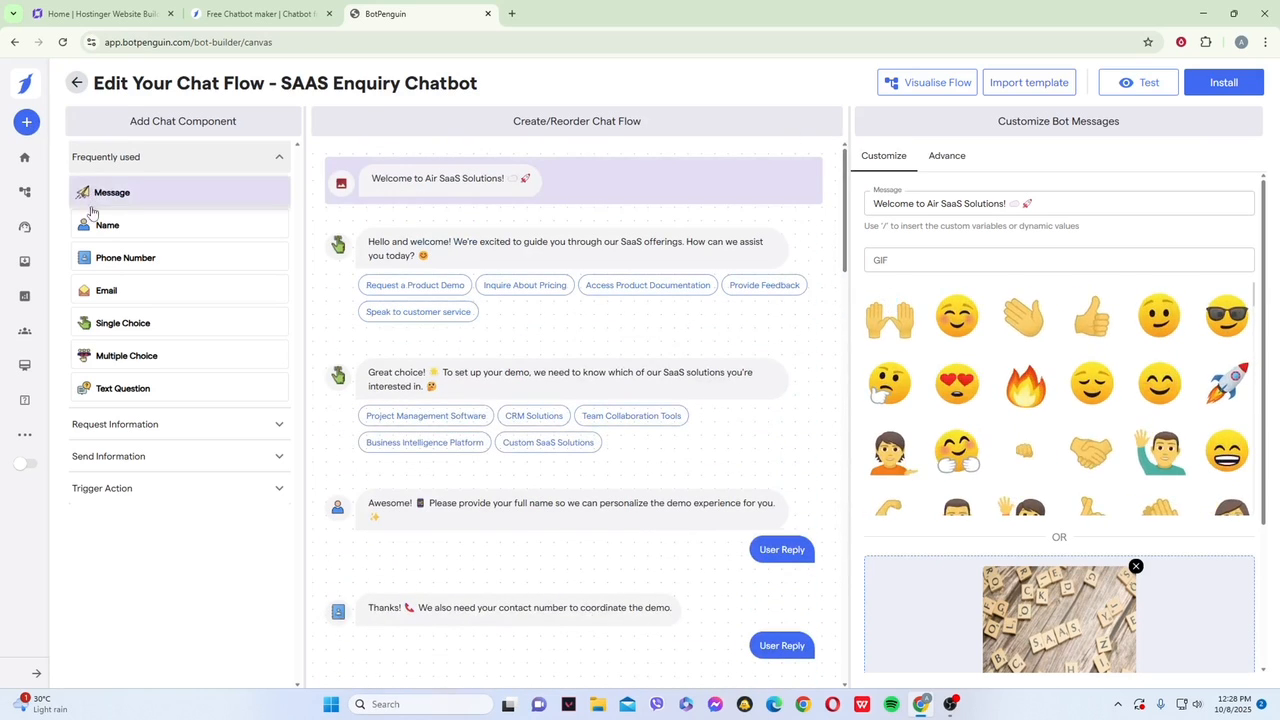
# - Start creating a new bot for the Website platform with Customer Support as its business goal
pyautogui.click(22, 125)
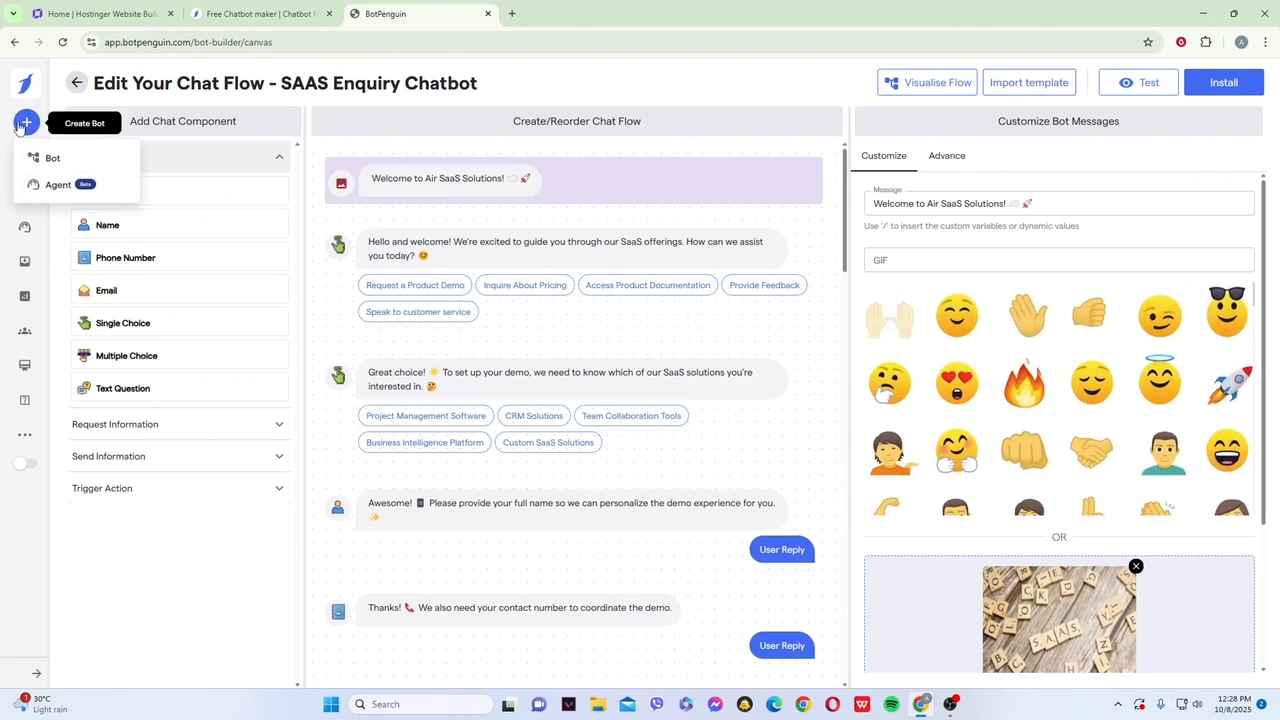
pyautogui.click(60, 159)
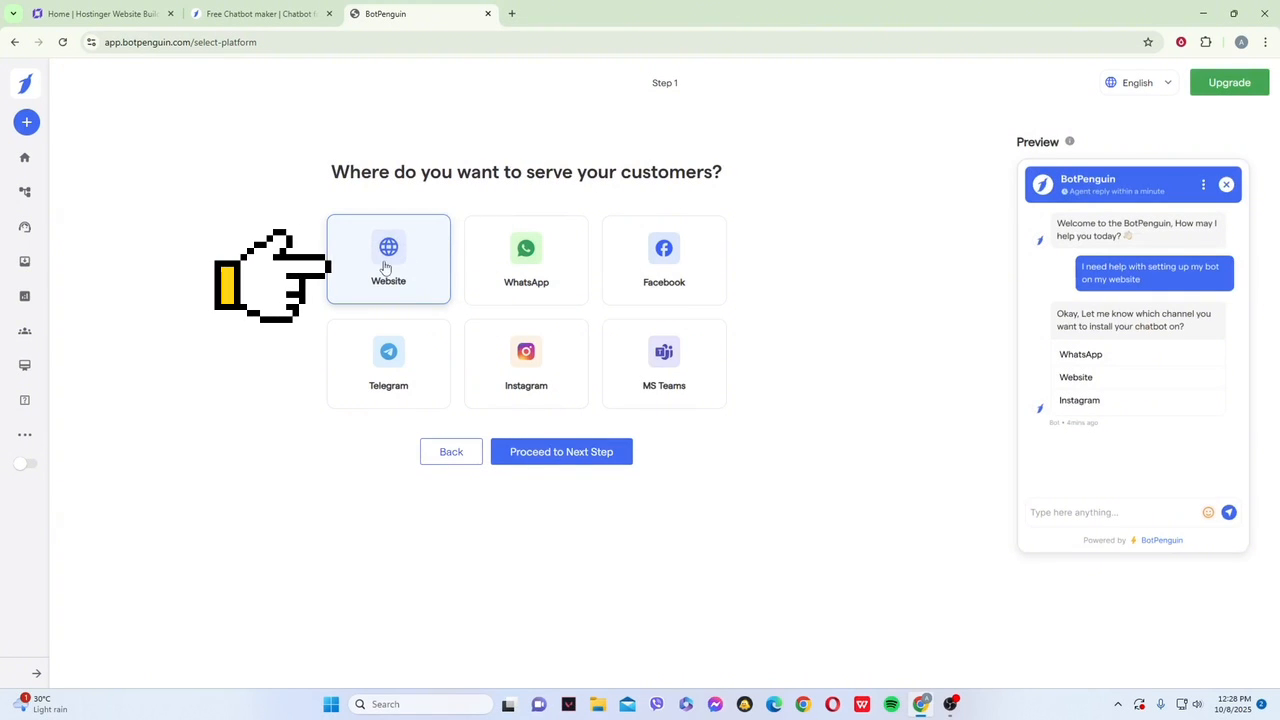
pyautogui.click(577, 466)
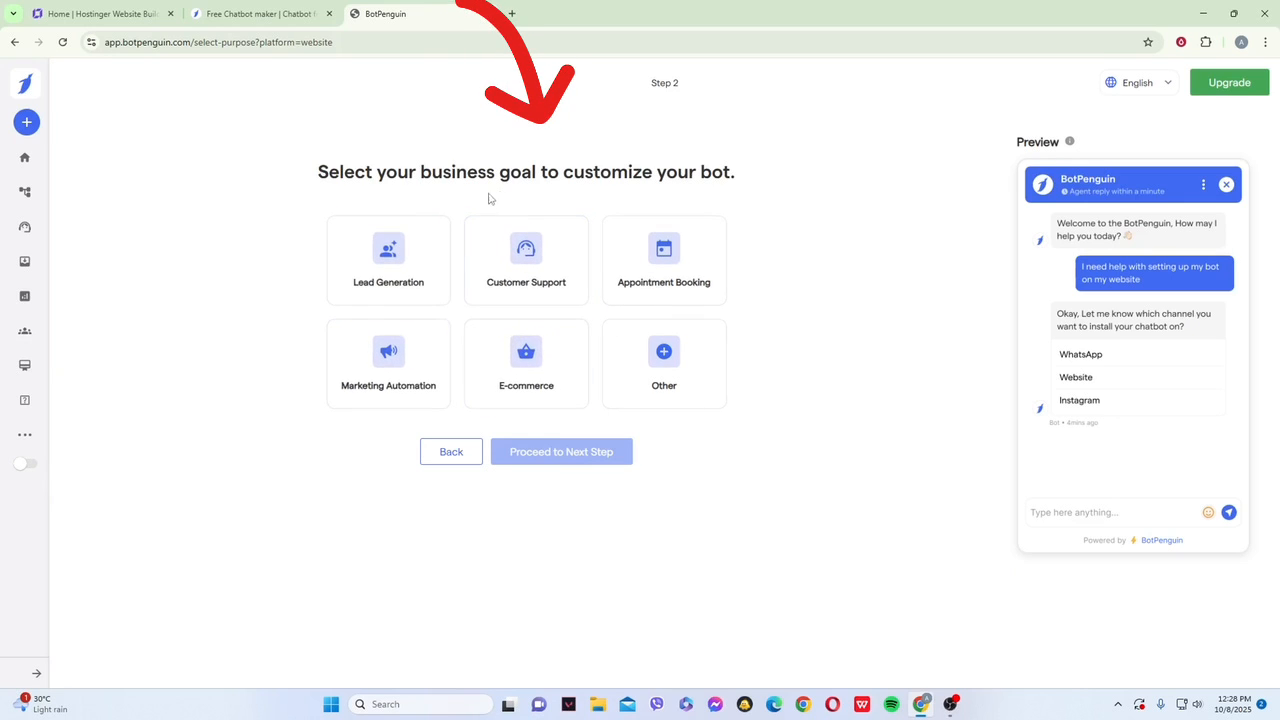
pyautogui.click(530, 255)
pyautogui.click(572, 455)
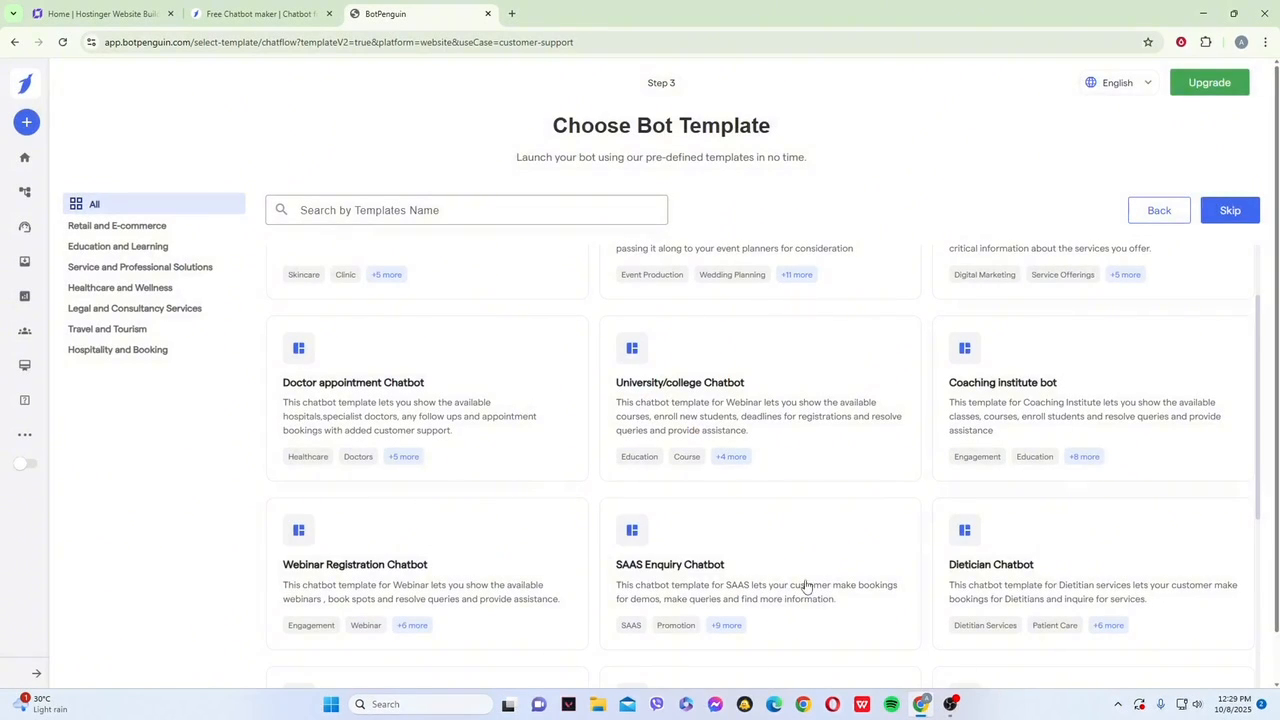
# - Find the SAAS Enquiry Chatbot template and confirm using it for the new bot
pyautogui.scroll(-1, 765, 580)
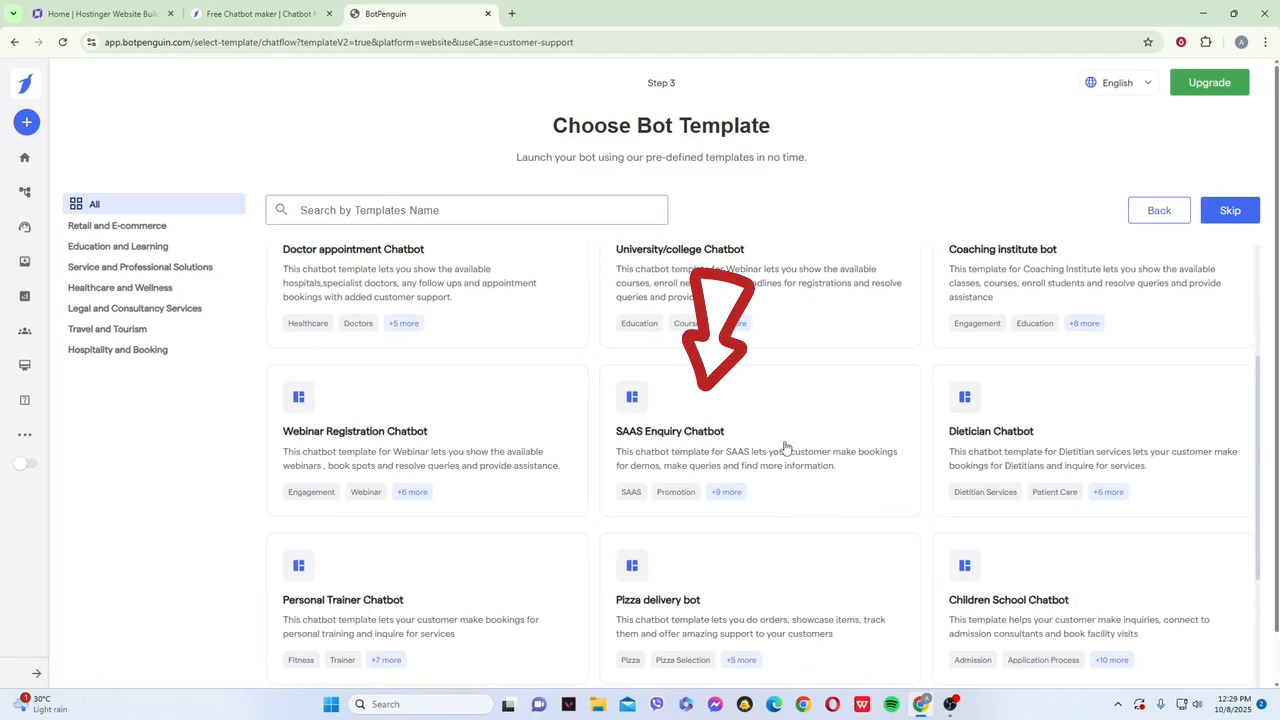
pyautogui.click(785, 449)
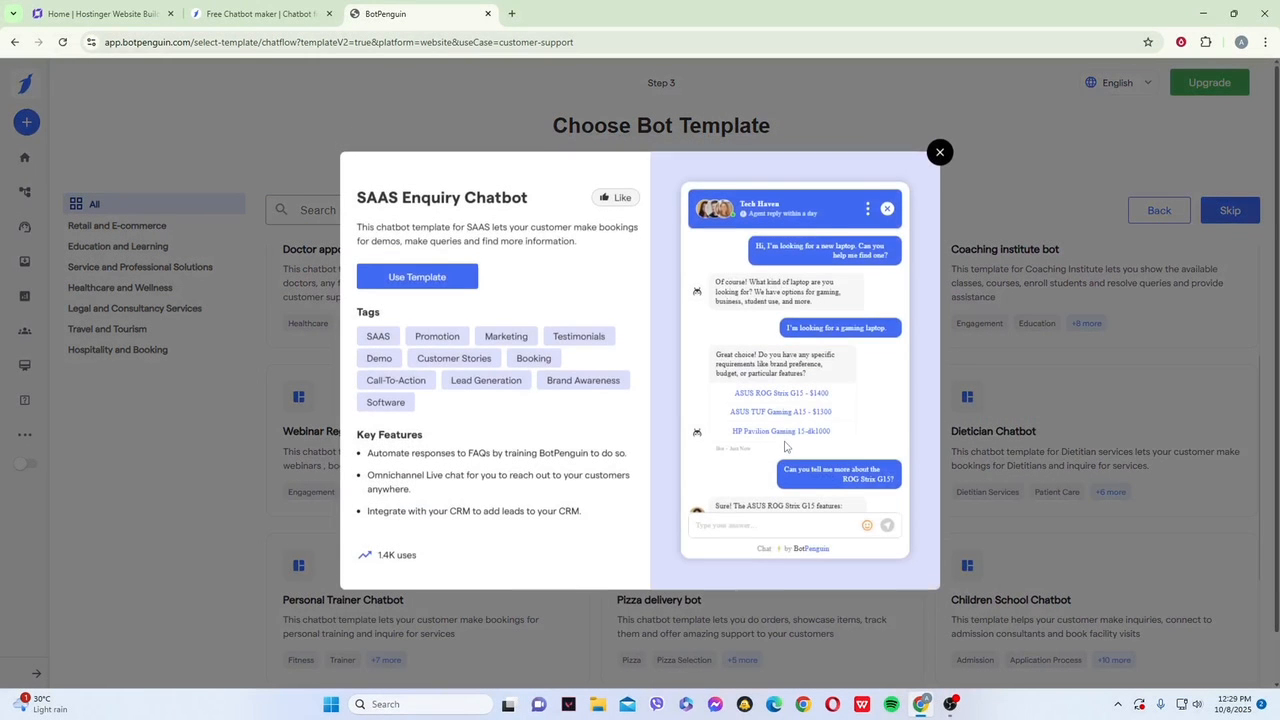
pyautogui.click(417, 280)
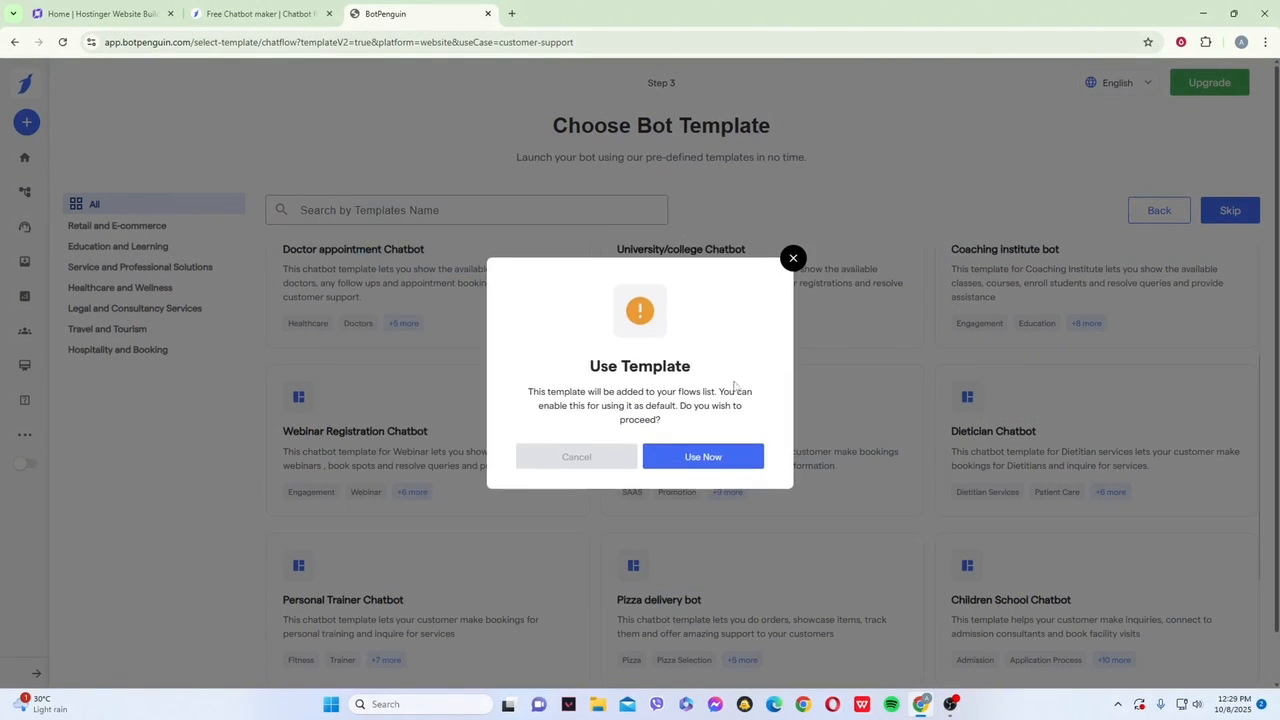
pyautogui.click(692, 460)
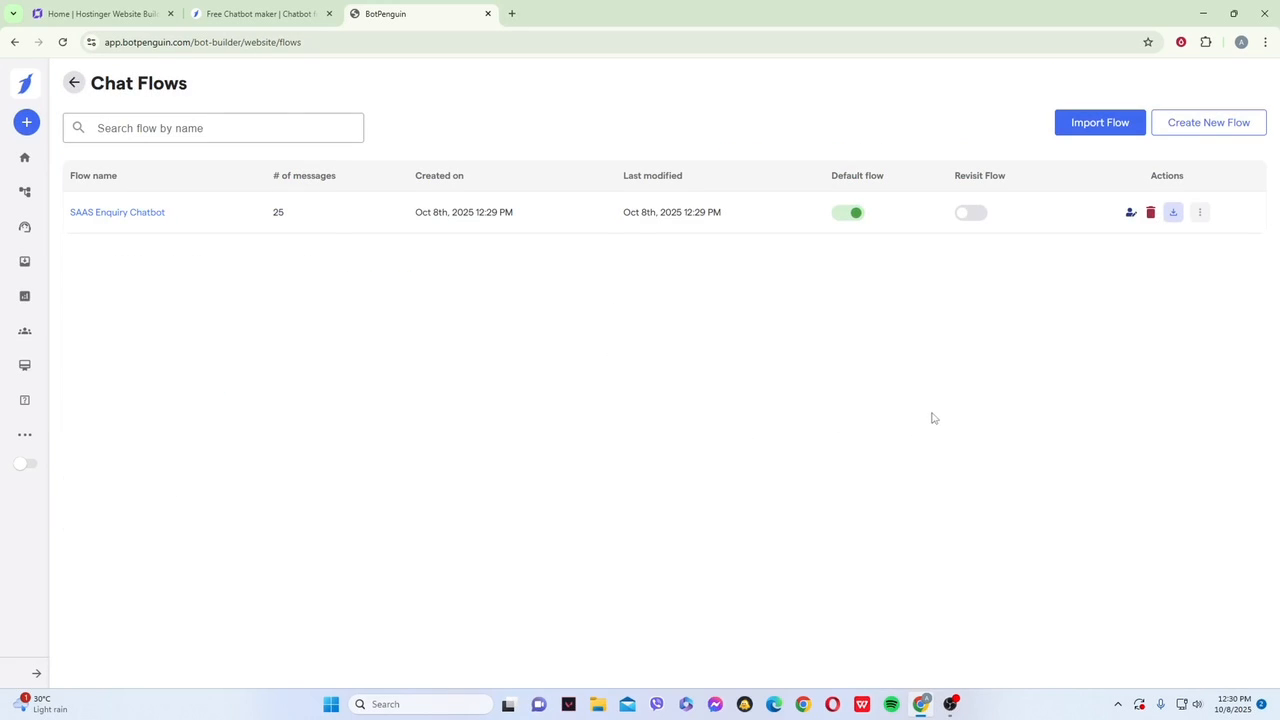
# - Open the SAAS Enquiry Chatbot flow, add a Message component after the welcome message, and review the remaining chat flow
pyautogui.click(111, 214)
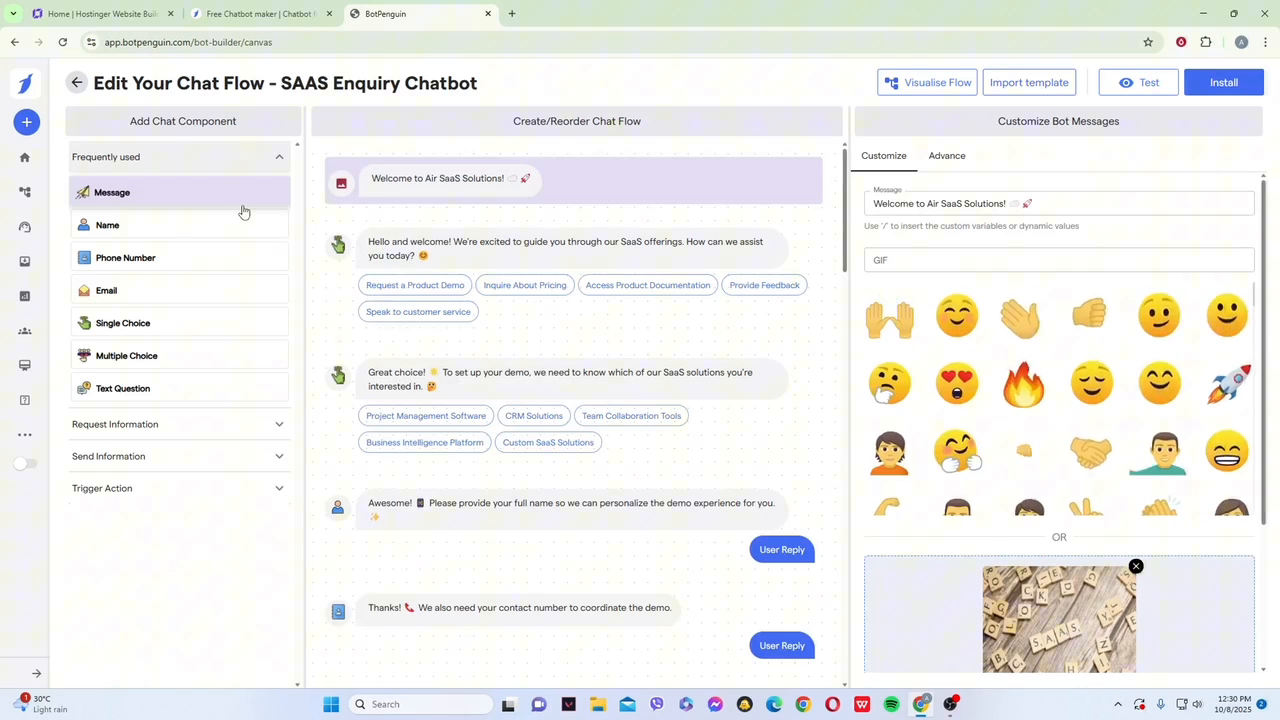
pyautogui.click(243, 205)
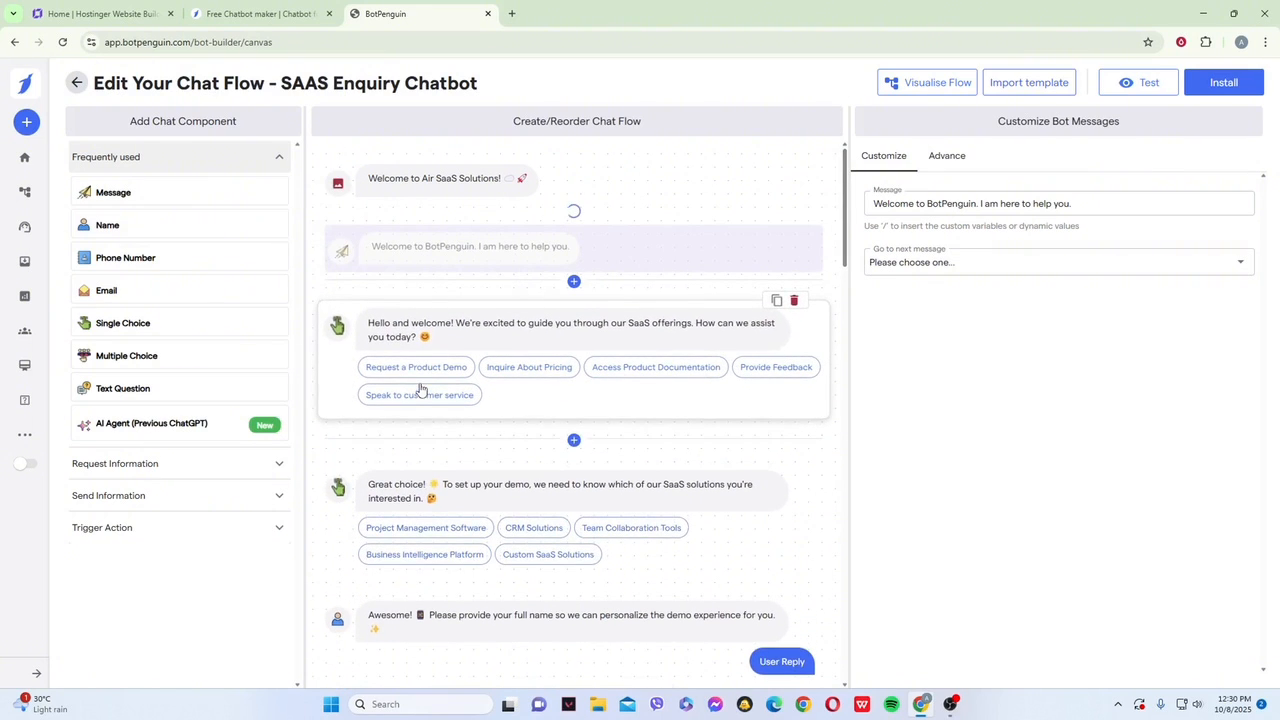
pyautogui.scroll(-3, 424, 389)
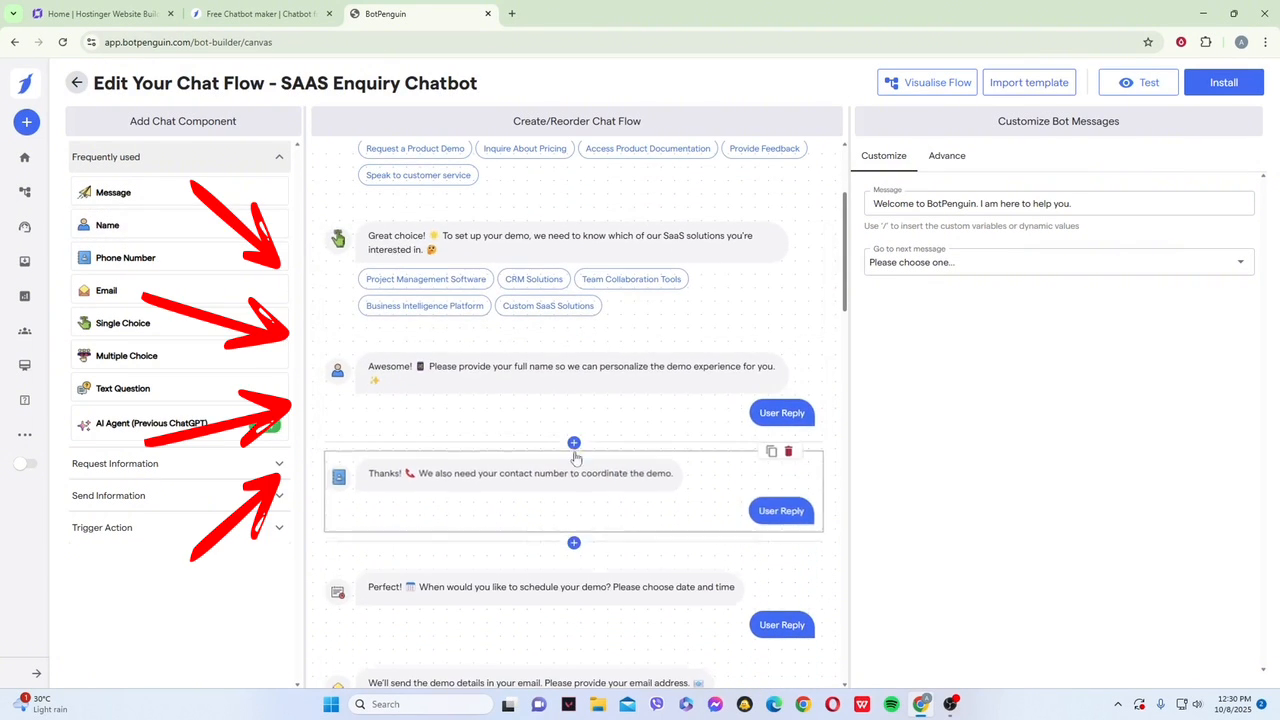
pyautogui.scroll(-3, 571, 440)
pyautogui.scroll(-3, 540, 500)
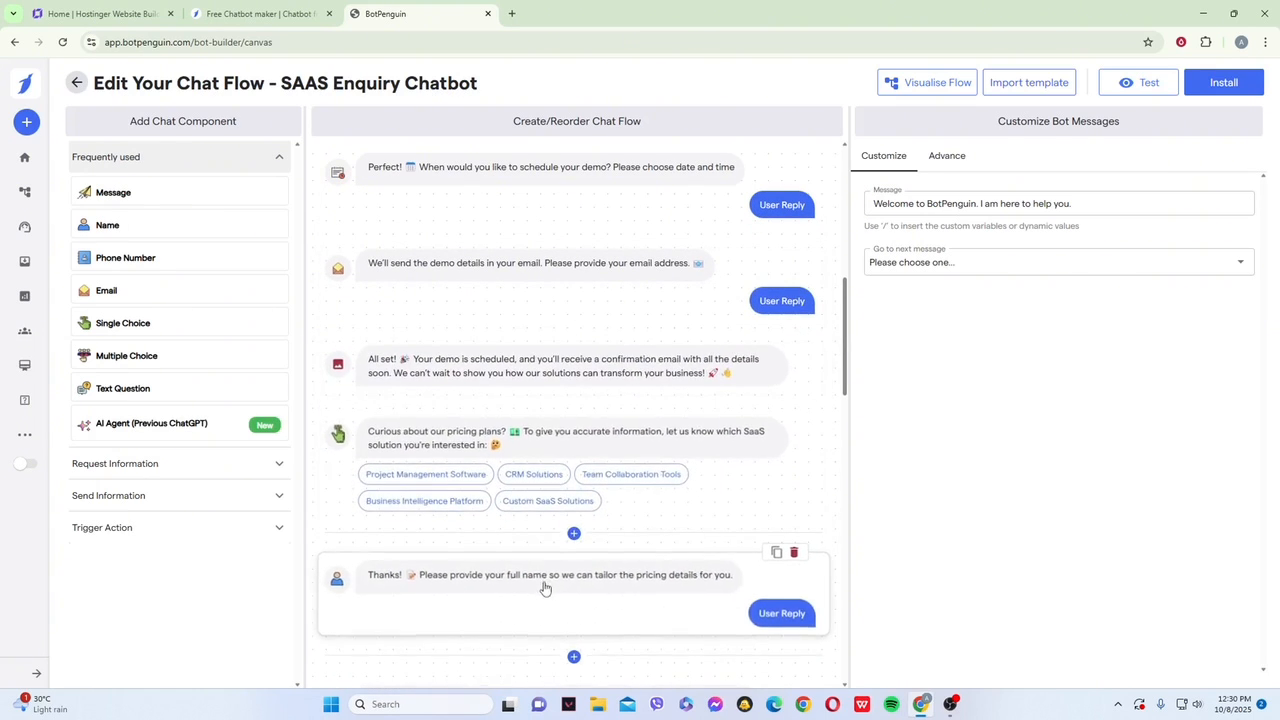
pyautogui.scroll(-2, 543, 578)
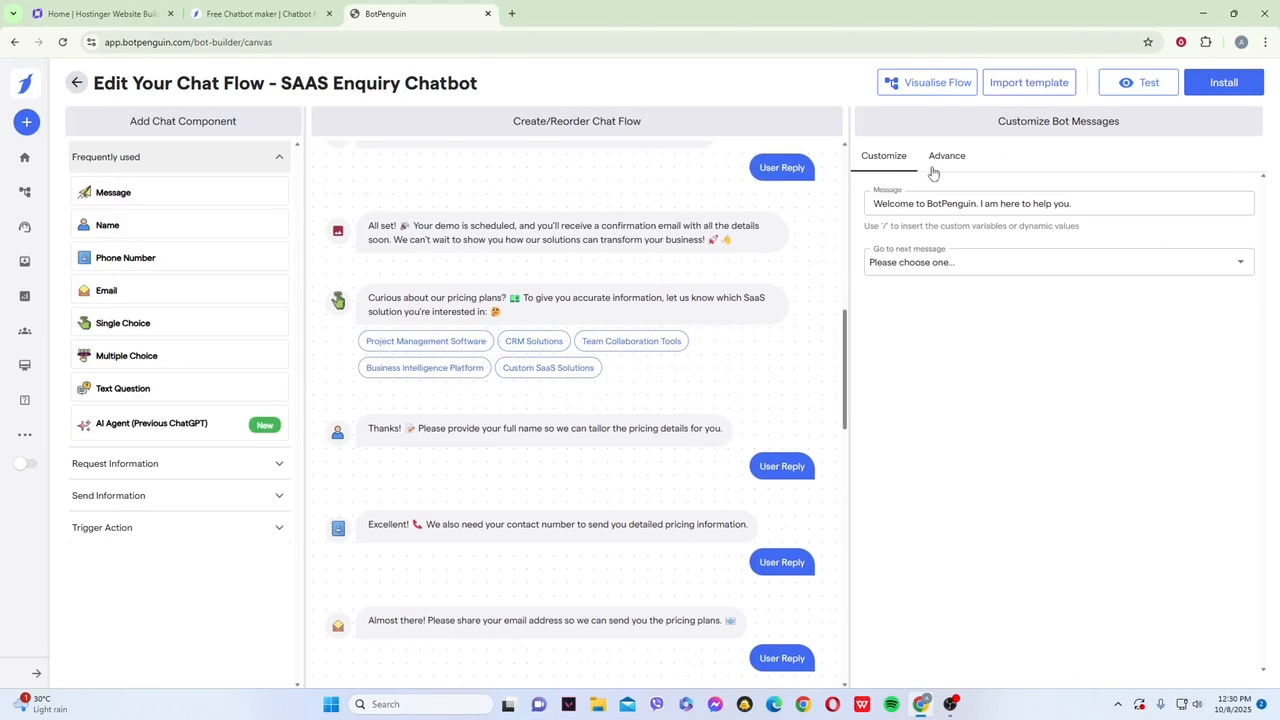
# - Go to the chatbot's installation for a custom-built website and copy the Embedded Chatbot iframe code
pyautogui.click(1224, 83)
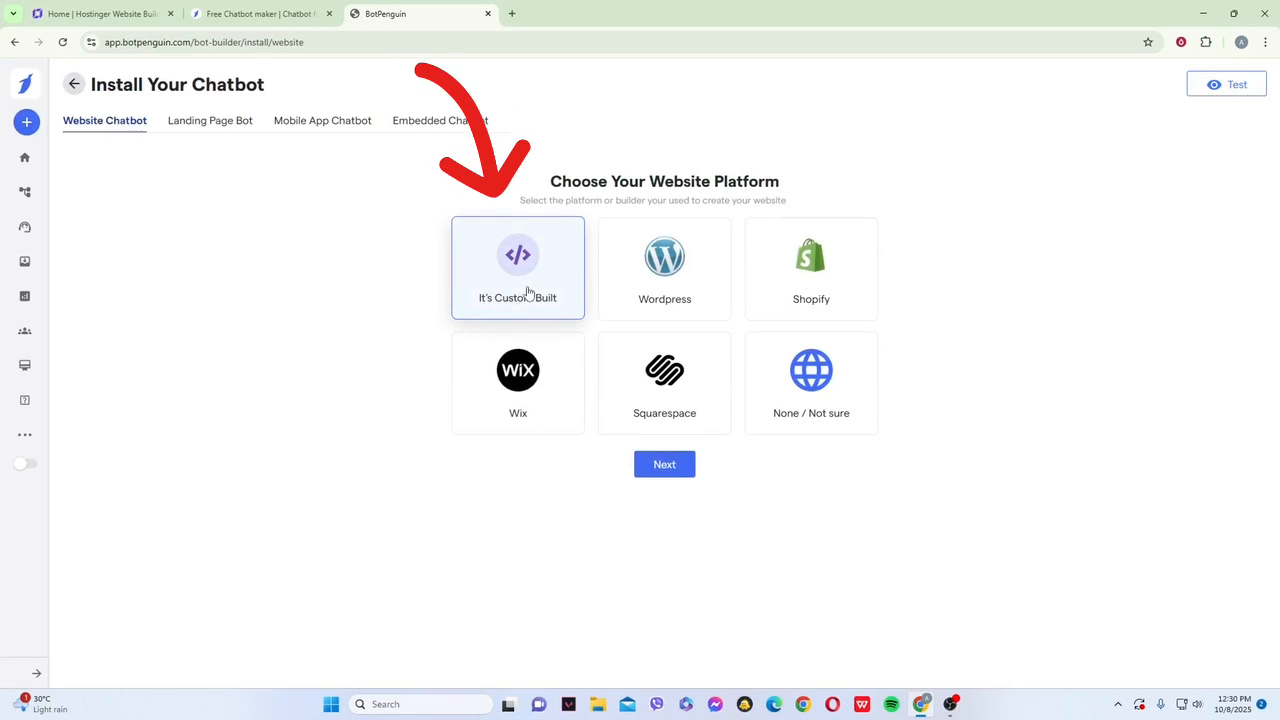
pyautogui.click(677, 474)
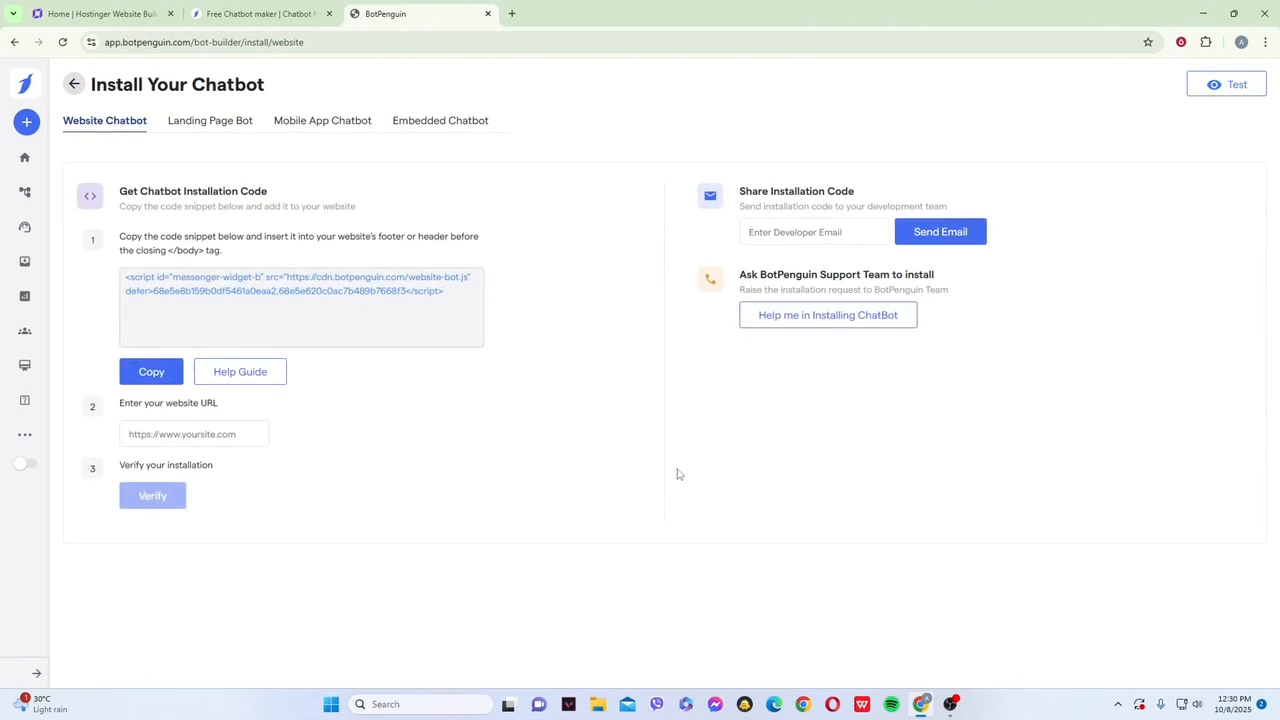
pyautogui.click(448, 121)
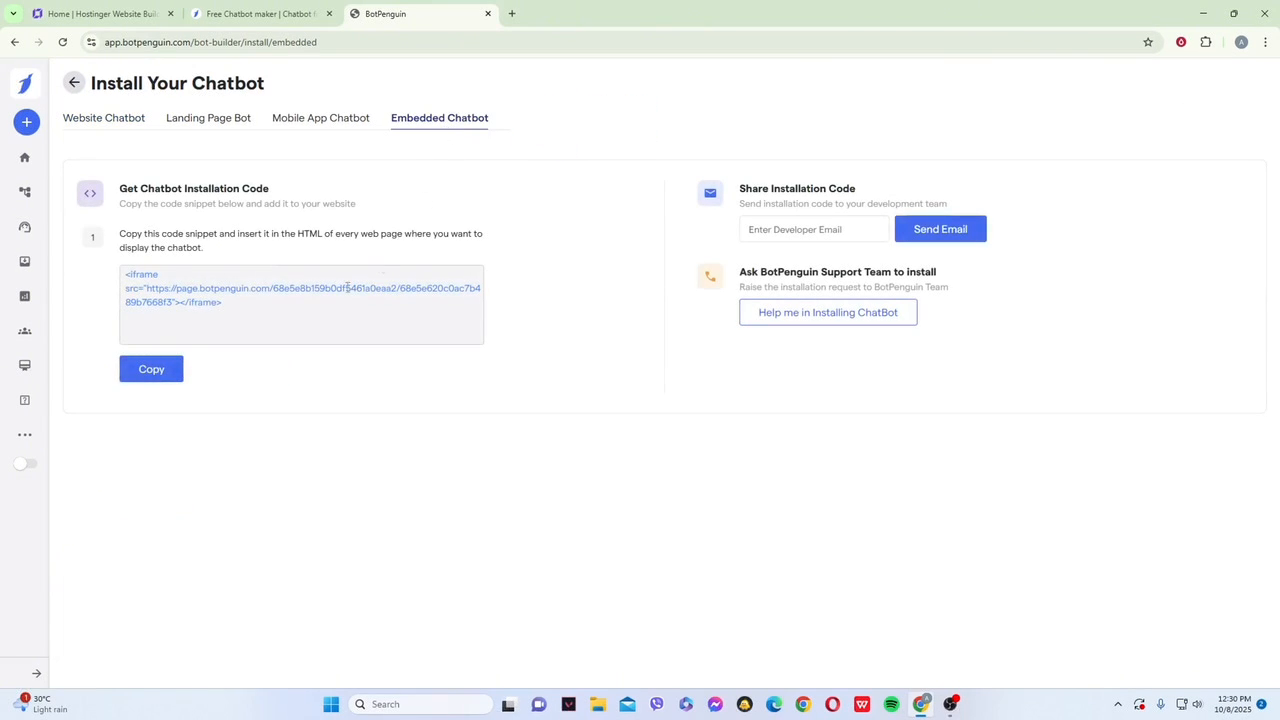
pyautogui.click(157, 381)
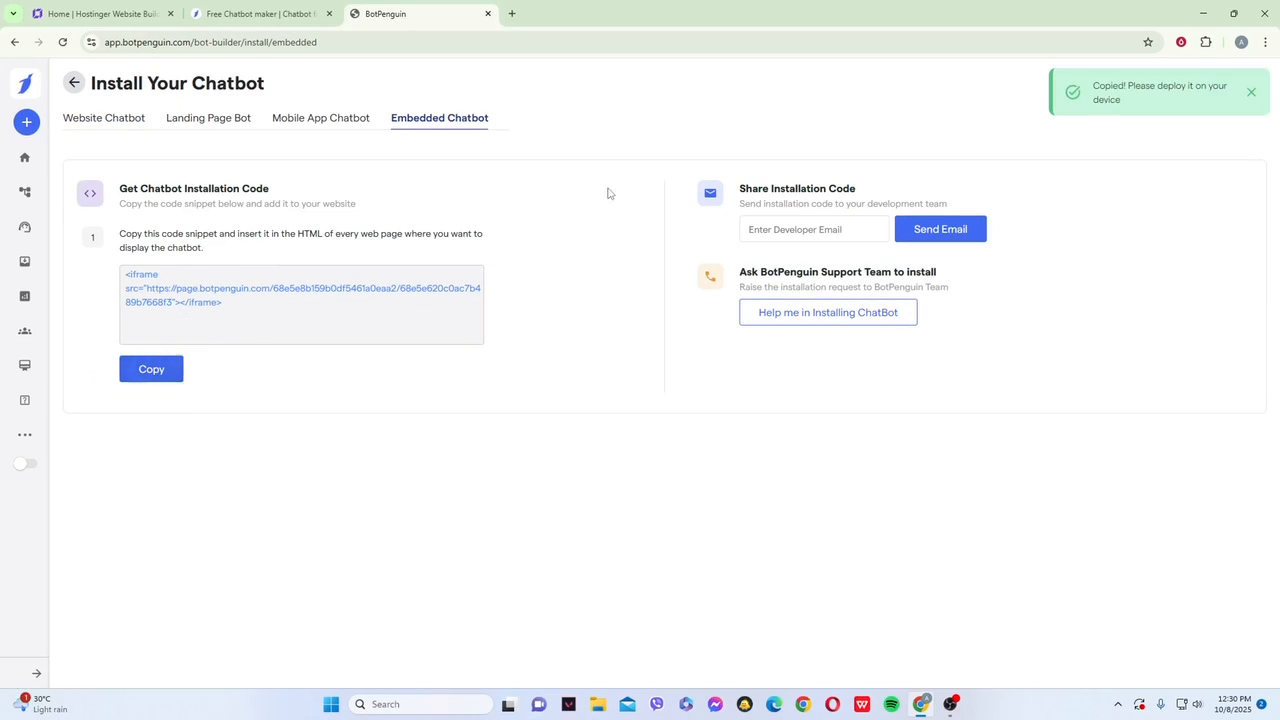
# - Switch back to Hostinger Website Builder and add a blank section directly above the footer
pyautogui.click(100, 14)
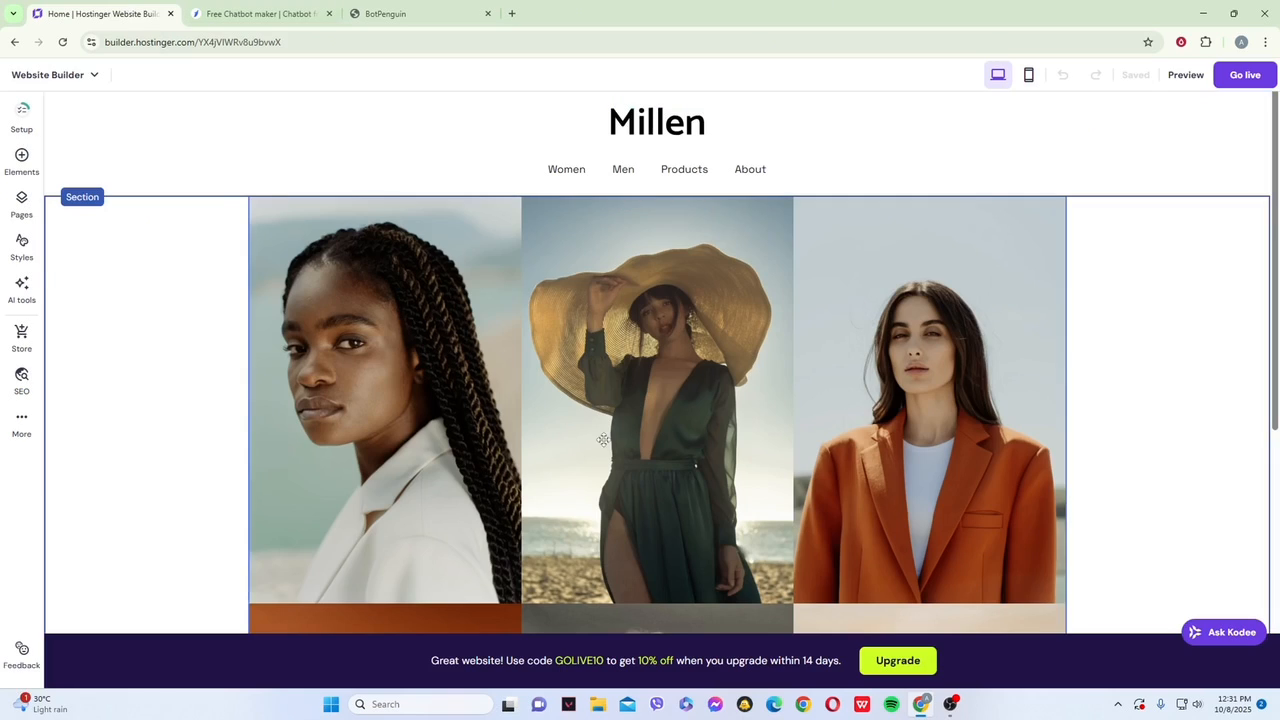
pyautogui.scroll(-5, 656, 400)
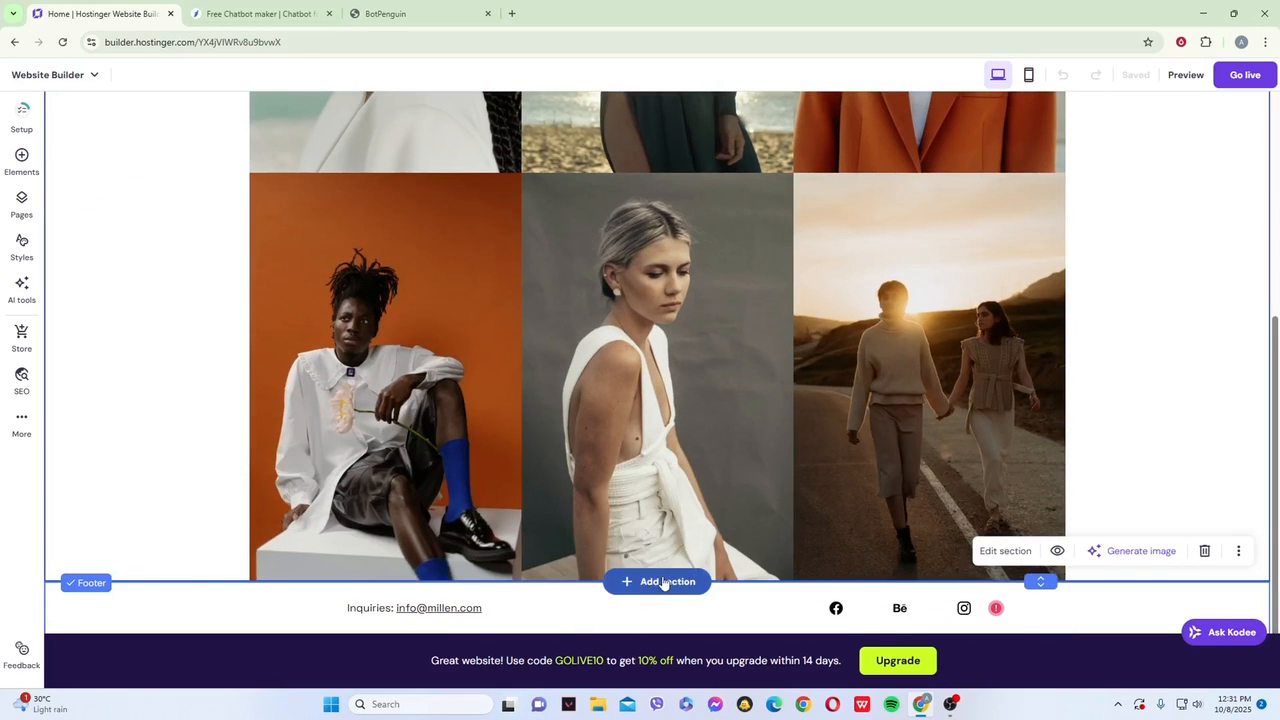
pyautogui.click(662, 582)
pyautogui.scroll(-5, 606, 403)
pyautogui.scroll(4, 891, 263)
pyautogui.click(247, 253)
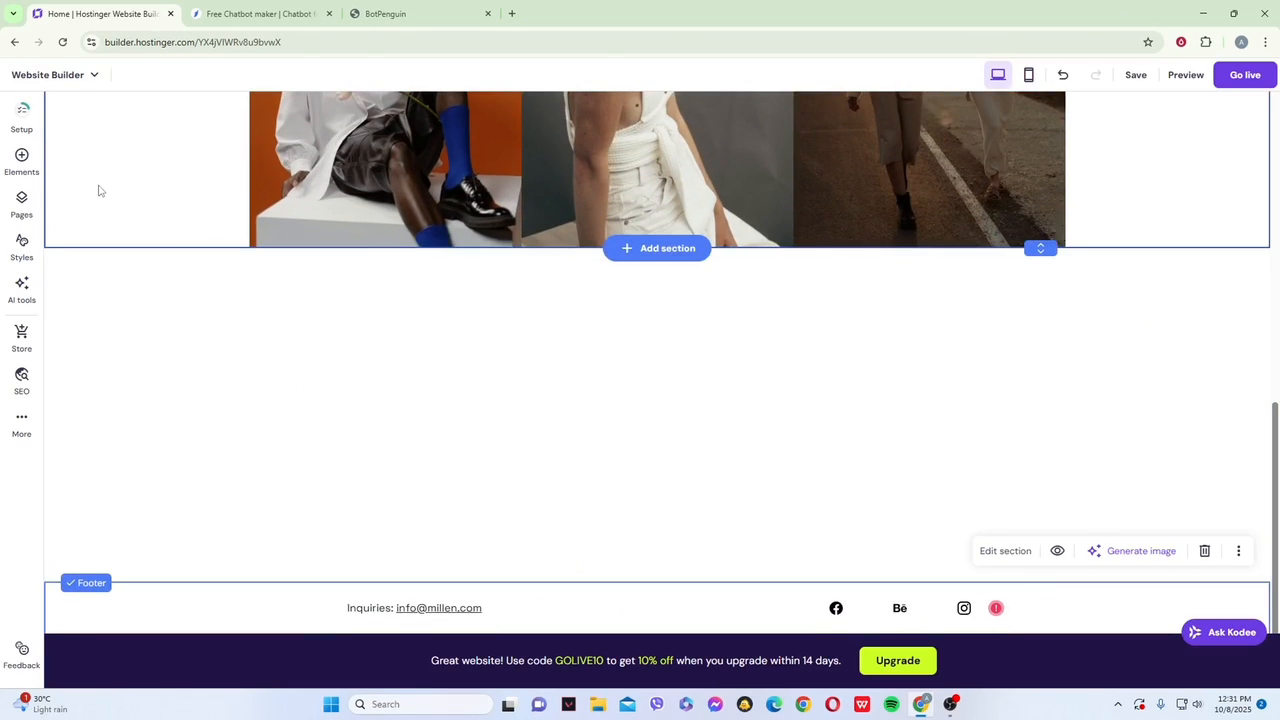
# - Place an Embed code element in the new blank section above the footer
pyautogui.click(21, 160)
pyautogui.moveTo(162, 573); pyautogui.dragTo(738, 400)
pyautogui.scroll(3, 733, 401)
pyautogui.scroll(-3, 733, 401)
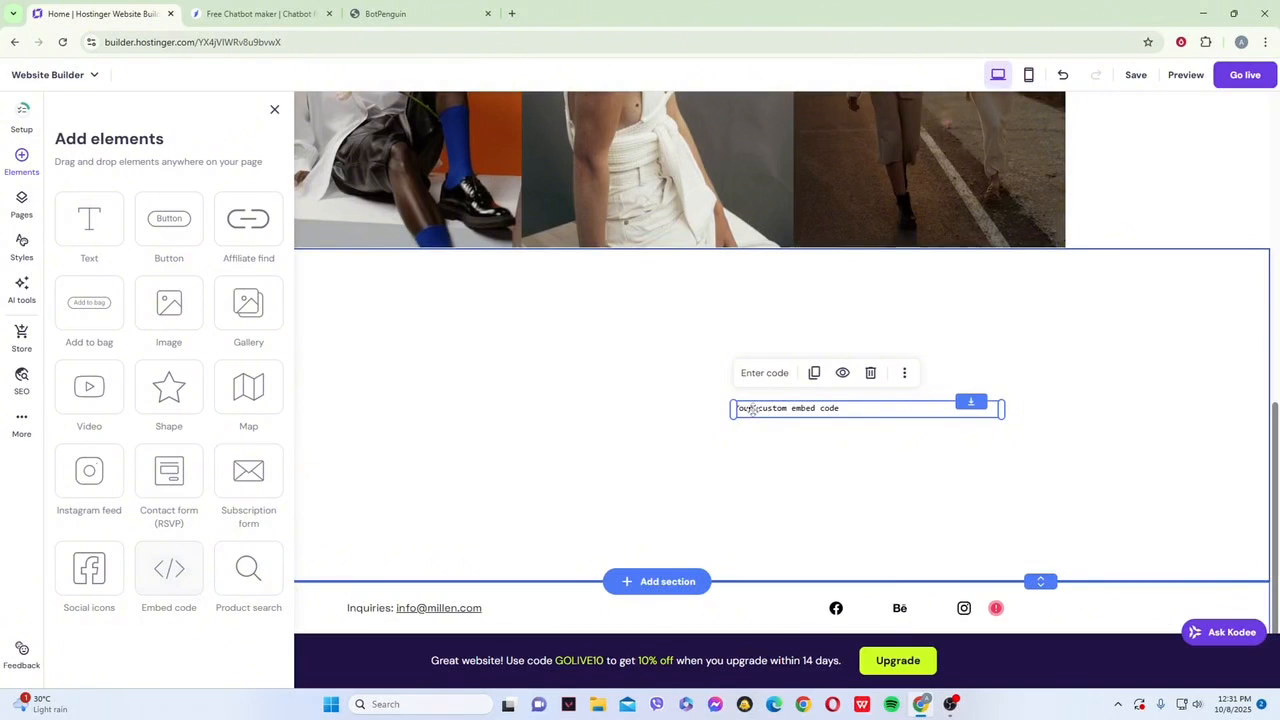
# - Replace the embed element's placeholder text with the copied BotPenguin iframe code, embed it, and try to take the site live
pyautogui.click(758, 375)
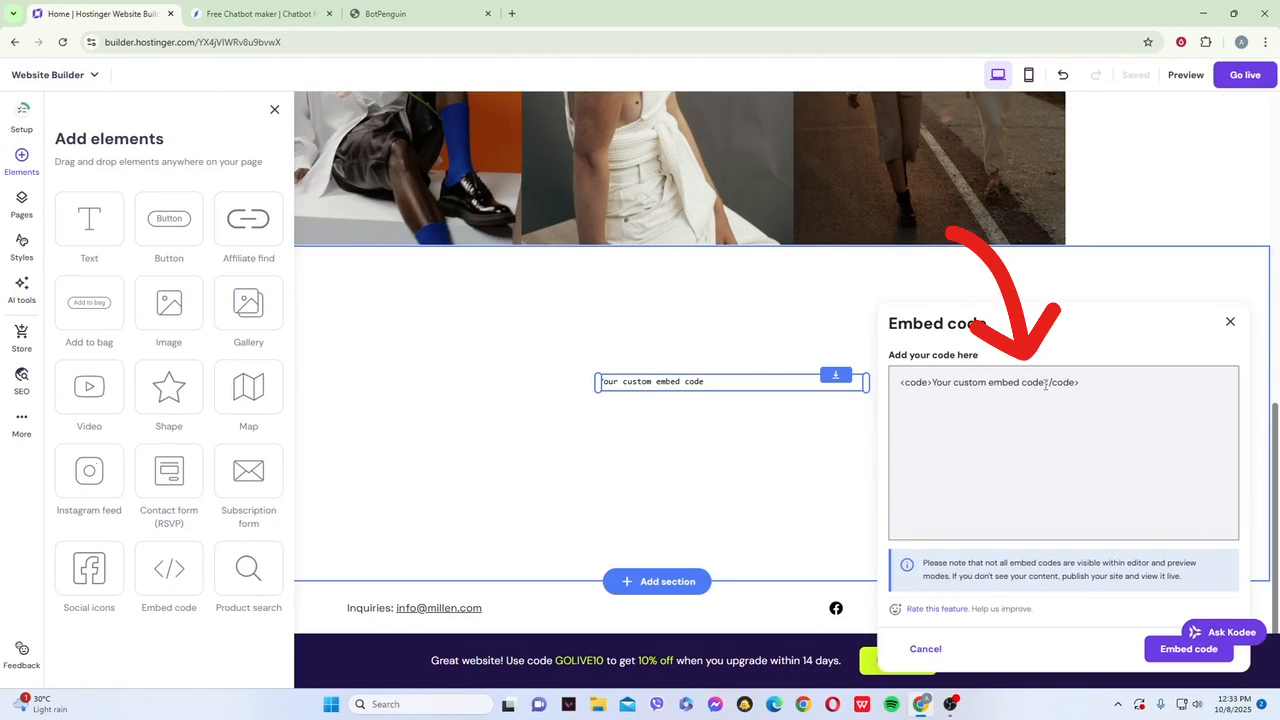
pyautogui.moveTo(1046, 384); pyautogui.dragTo(937, 387)
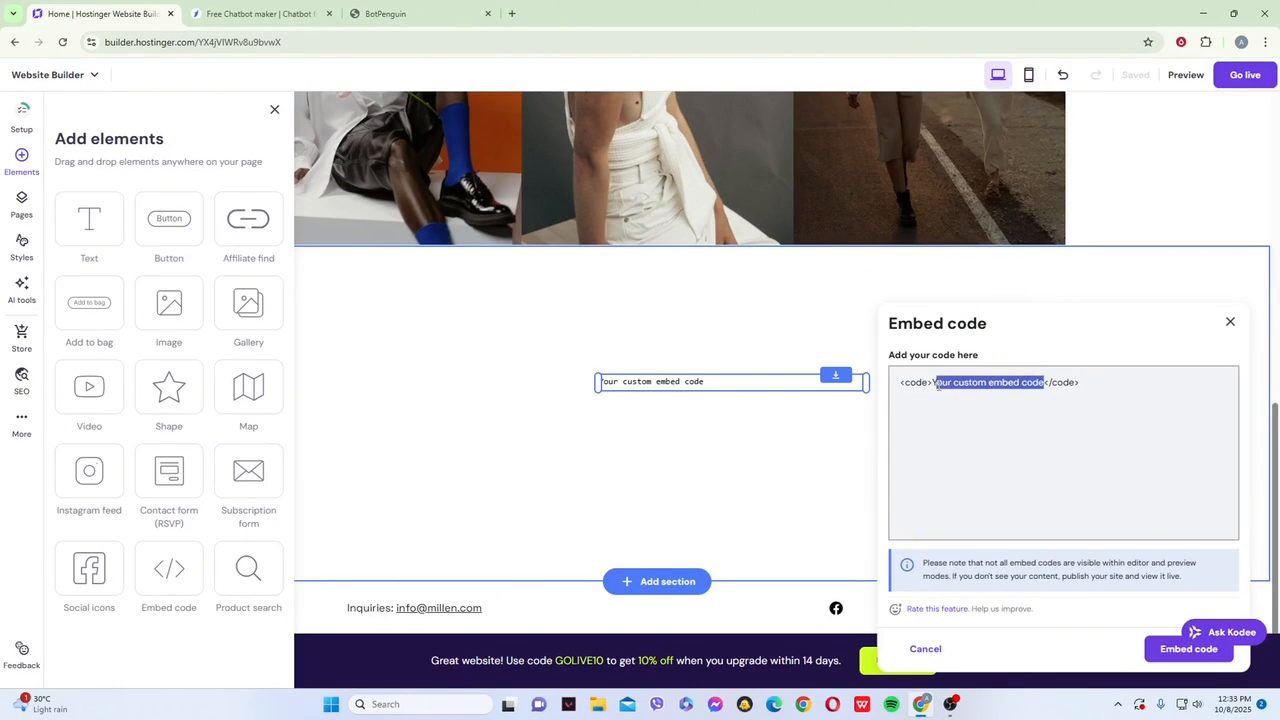
pyautogui.press('BackSpace')
pyautogui.rightClick(934, 386)
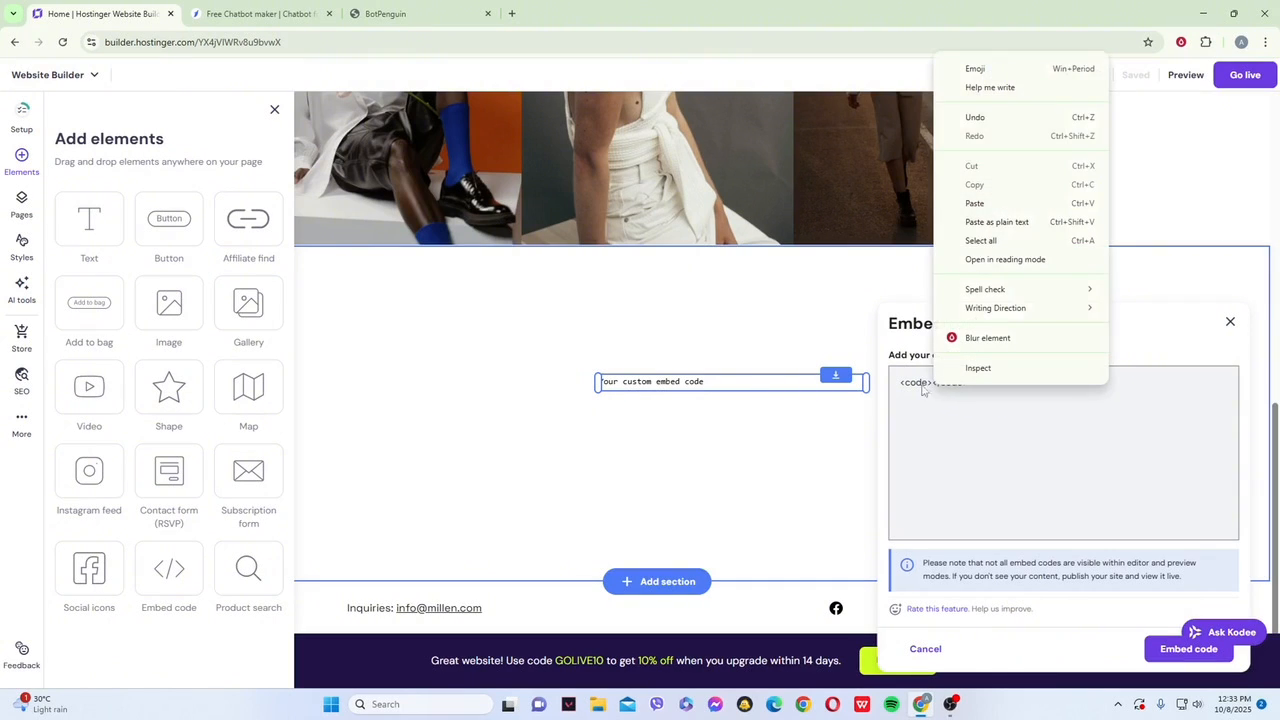
pyautogui.click(975, 203)
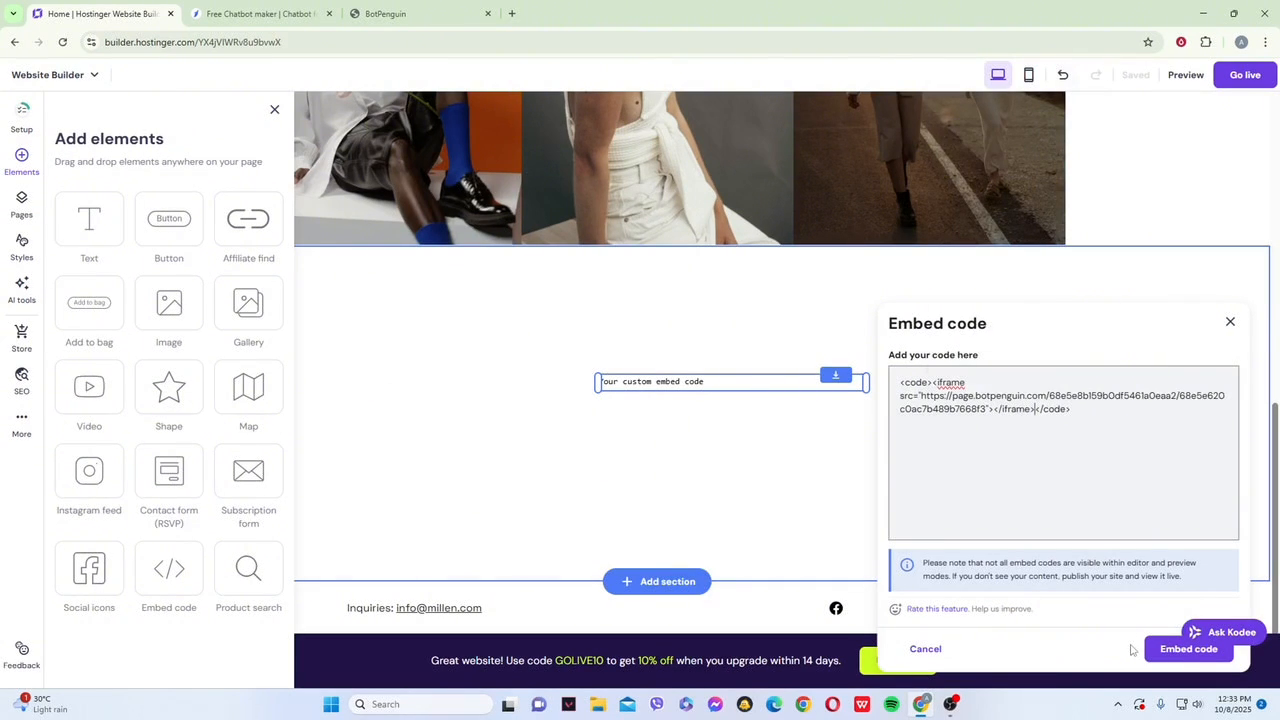
pyautogui.click(1188, 649)
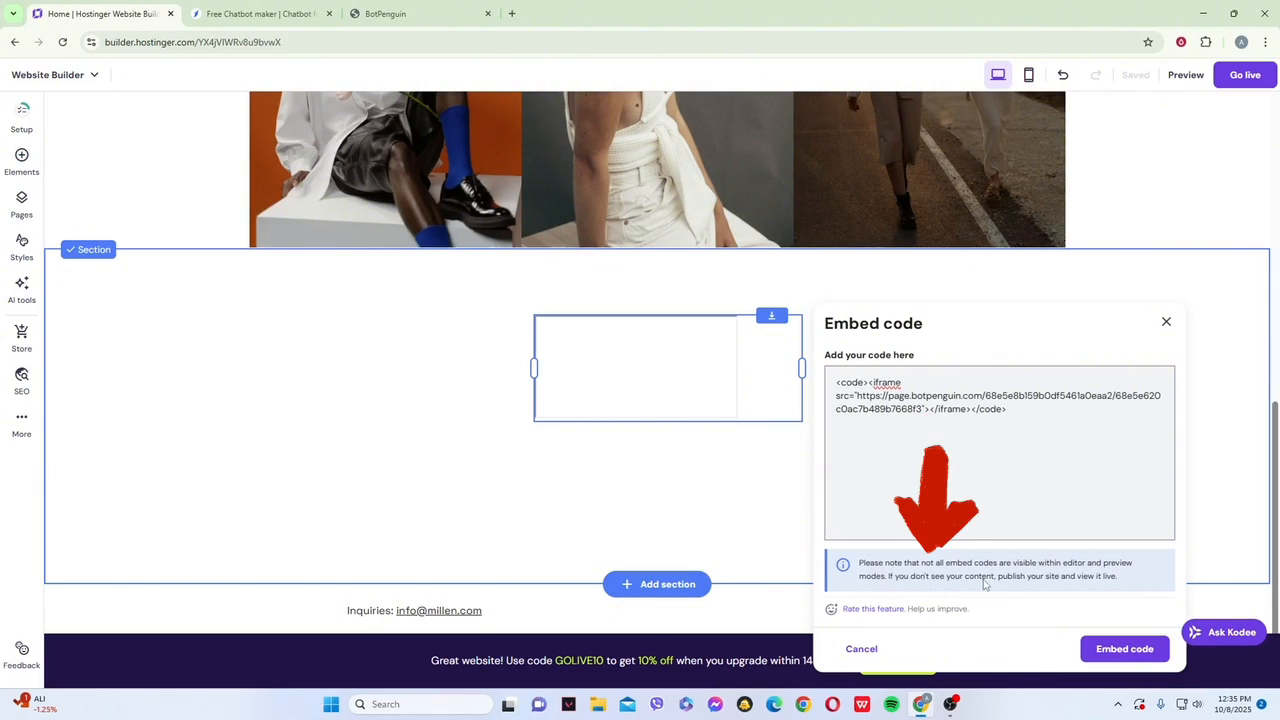
pyautogui.click(1246, 78)
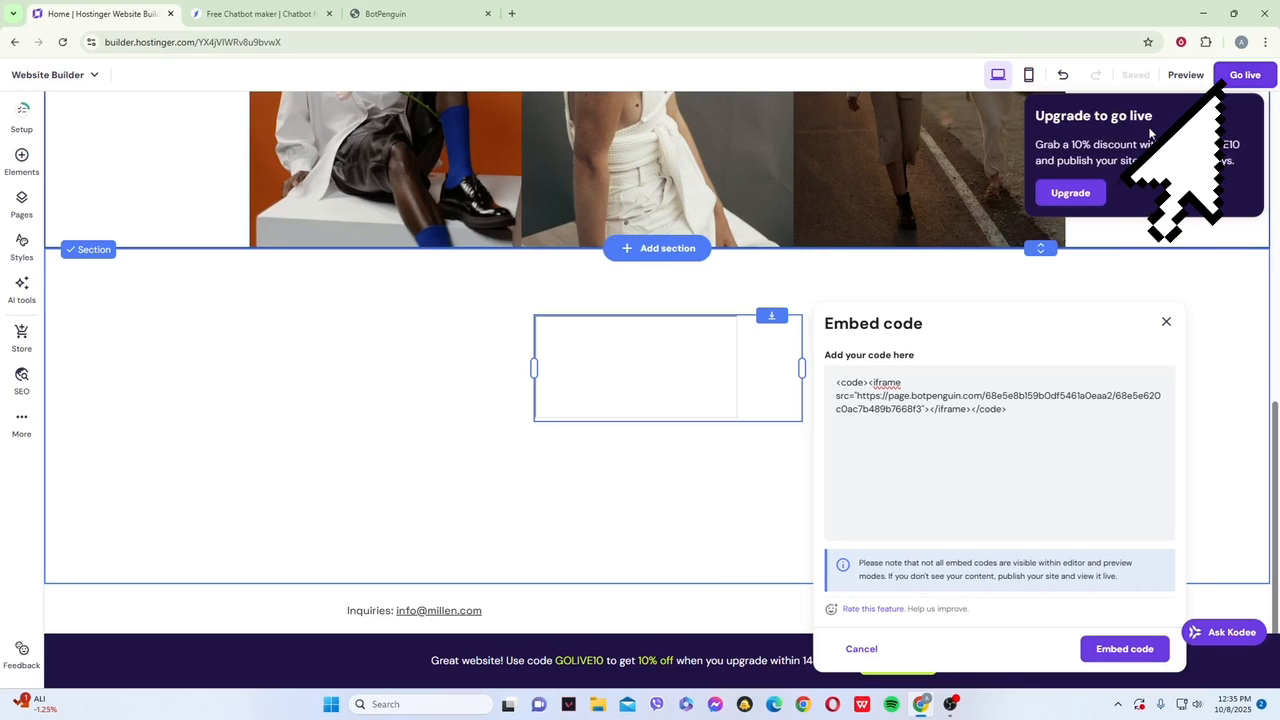